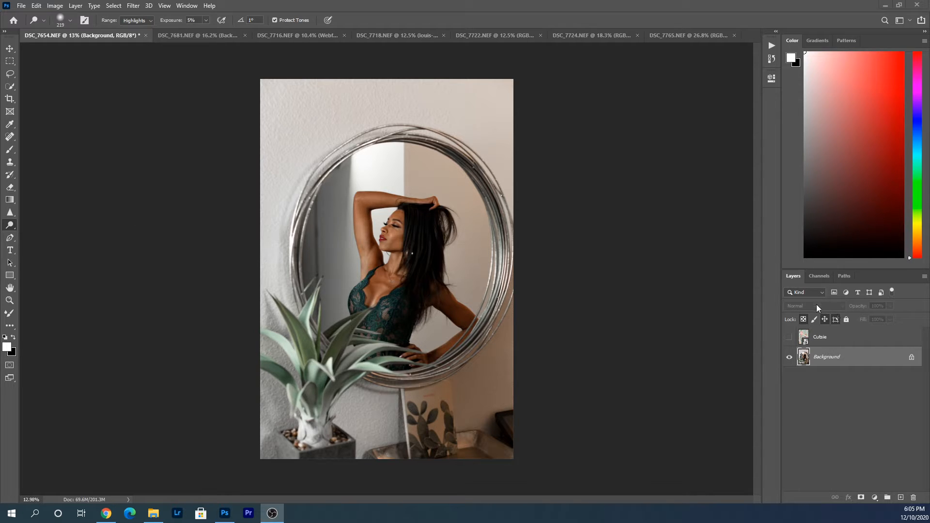
Show the Cutsie floral layer and rasterize its smart object.
left_click(847, 336)
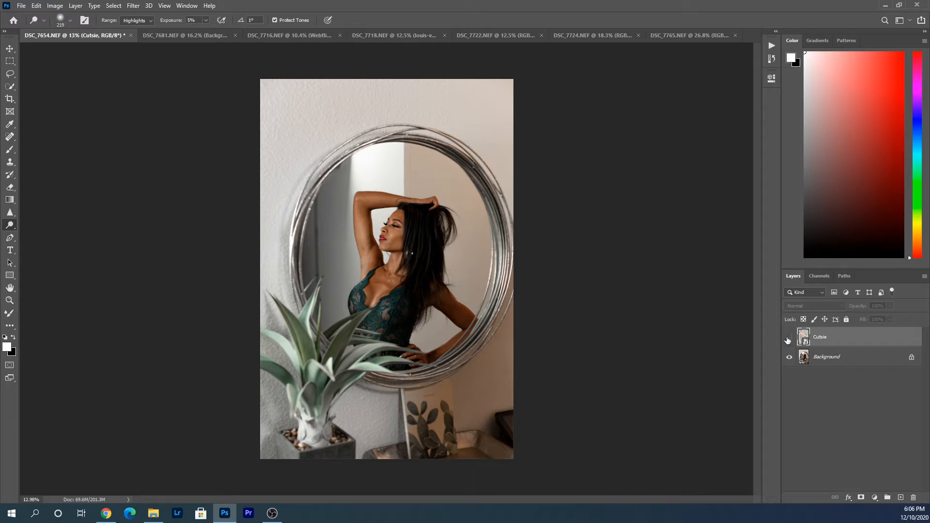
left_click(789, 340)
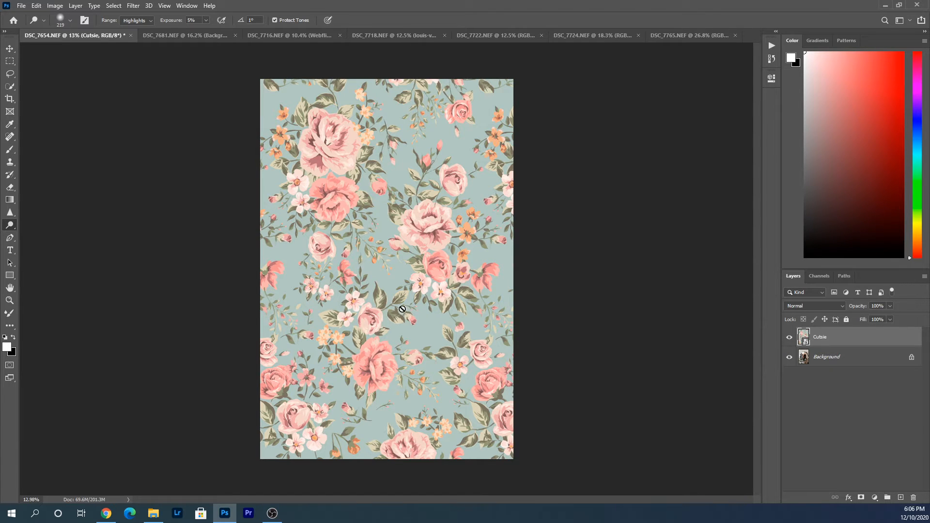
left_click(511, 263)
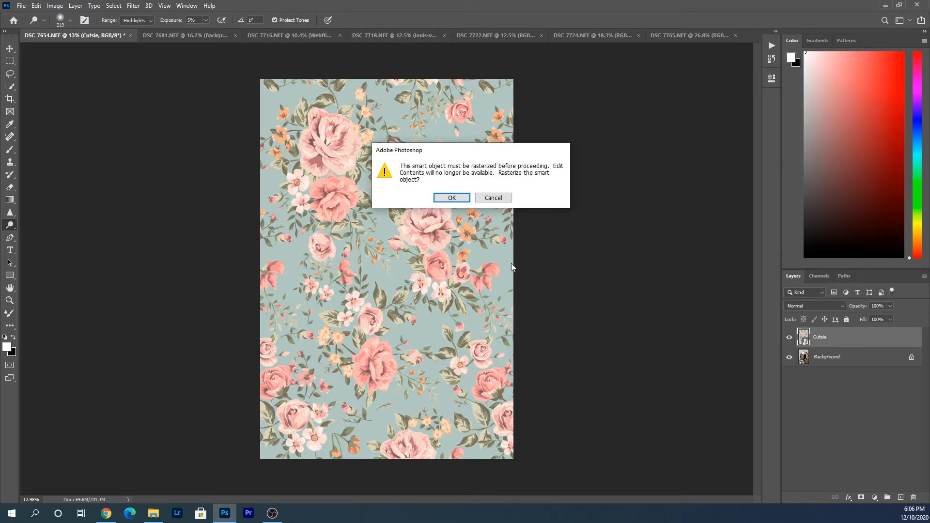
left_click(451, 198)
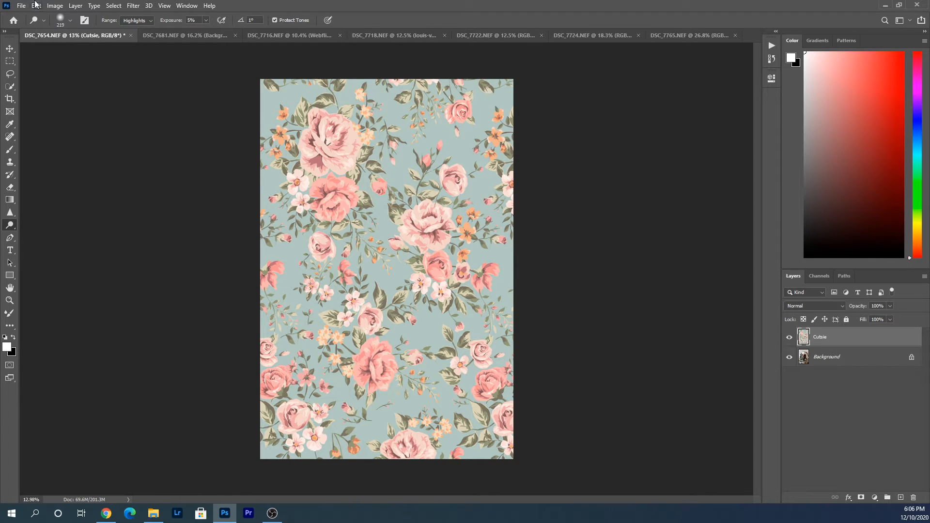
Examine the images in the Wallpaper folder that are available for embedded placement, without placing any.
left_click(21, 6)
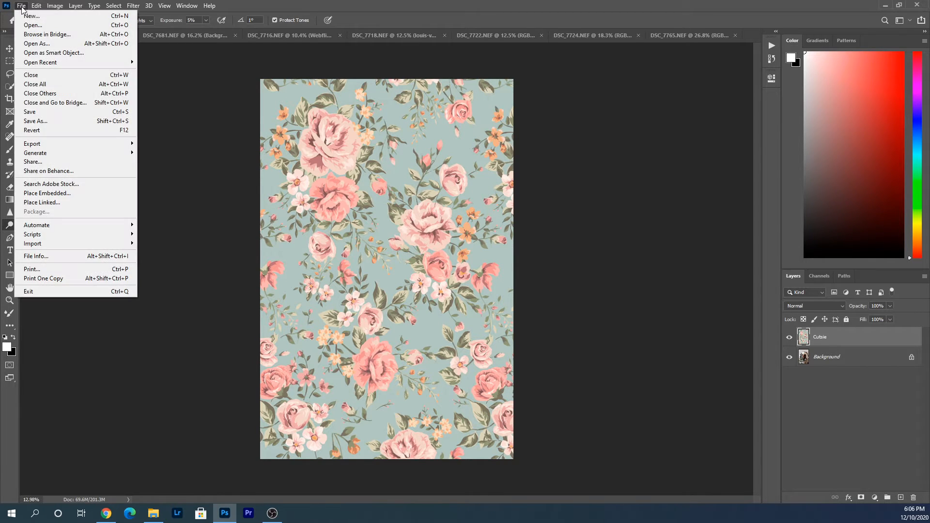
left_click(67, 195)
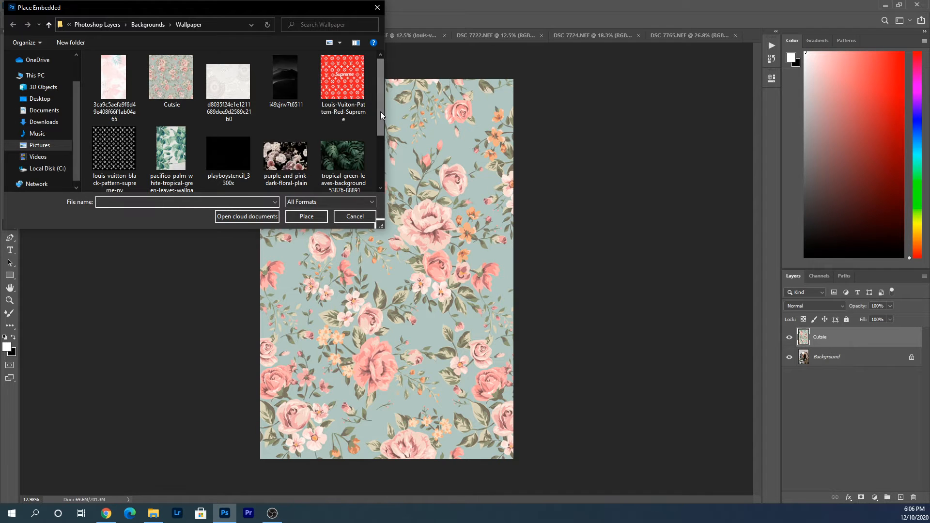
scroll(379, 114, "down", 2)
scroll(199, 81, "up", 2)
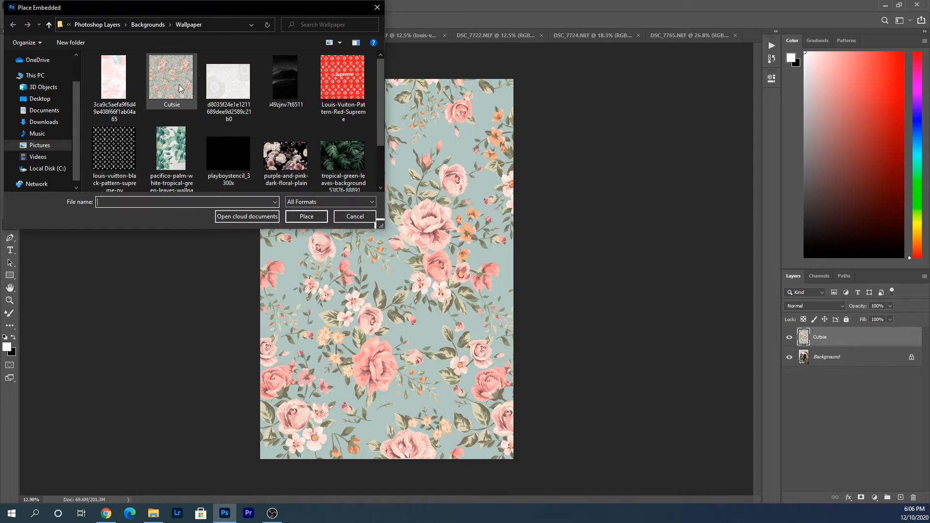
left_click(354, 216)
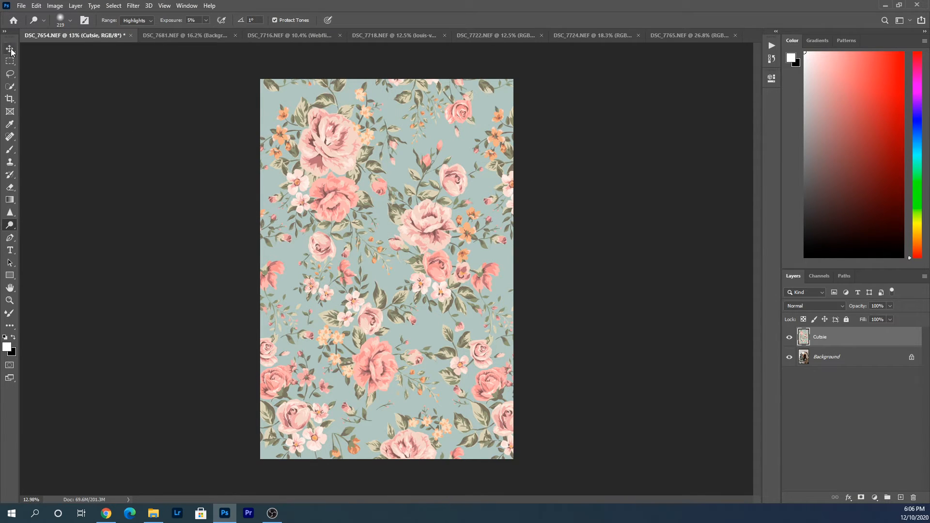
Duplicate the Background layer, keeping the default copy name.
right_click(855, 362)
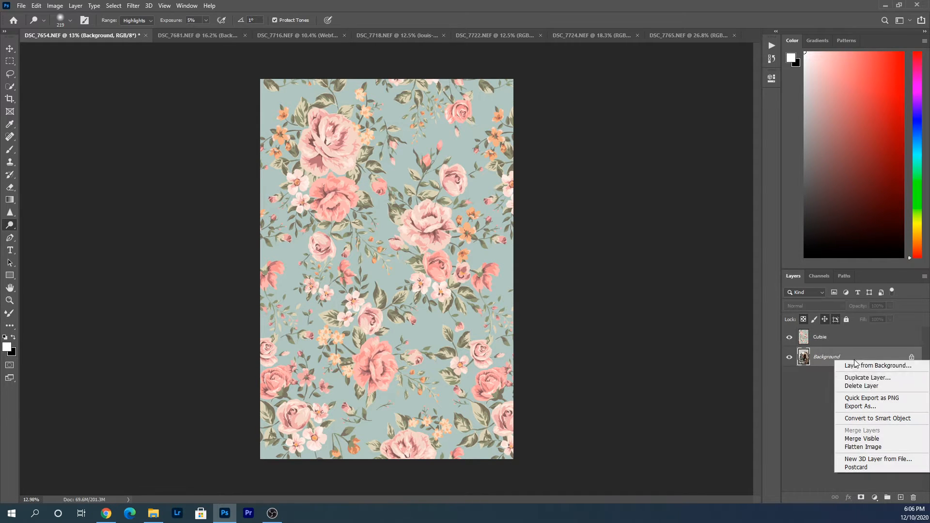
left_click(870, 378)
left_click(475, 249)
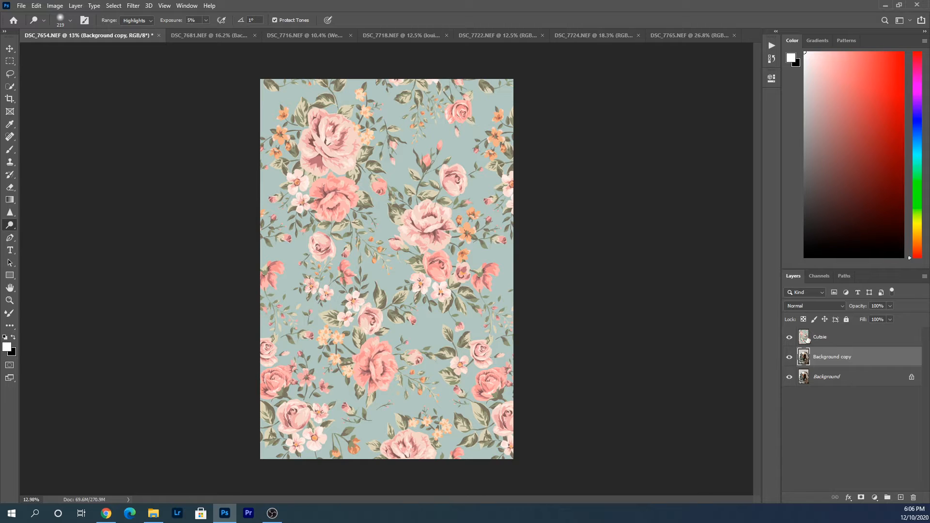
Set the Cutsie layer's blend mode to Multiply.
left_click(864, 339)
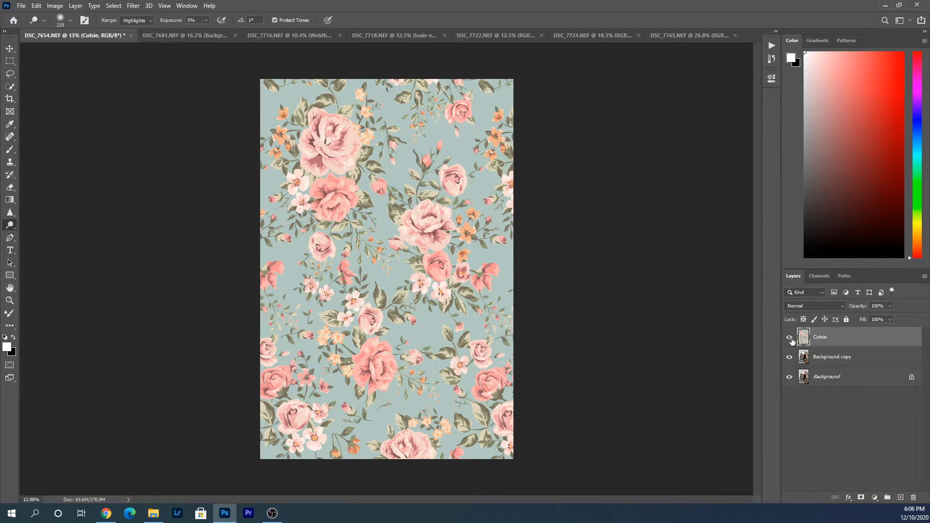
left_click(837, 305)
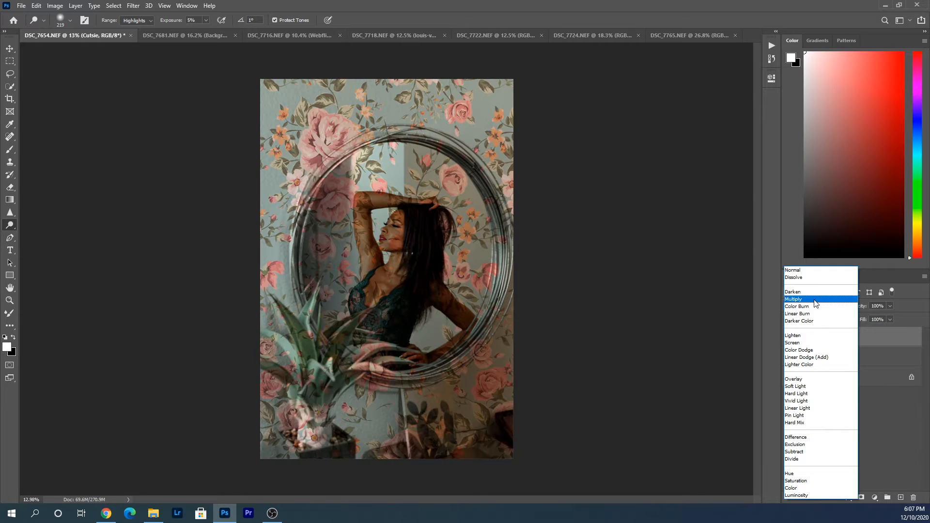
left_click(815, 302)
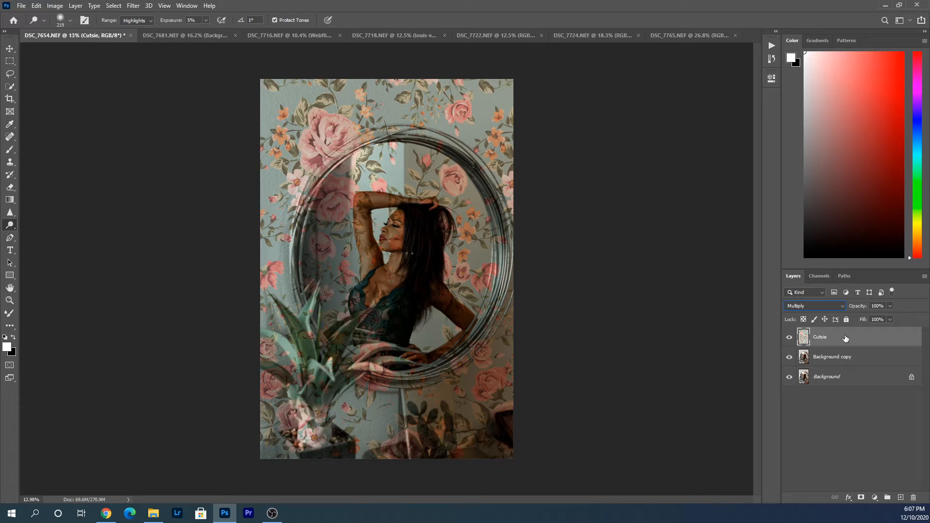
Duplicate the Background copy layer, and move Background copy above Cutsie at the top of the layer stack.
left_click(863, 359)
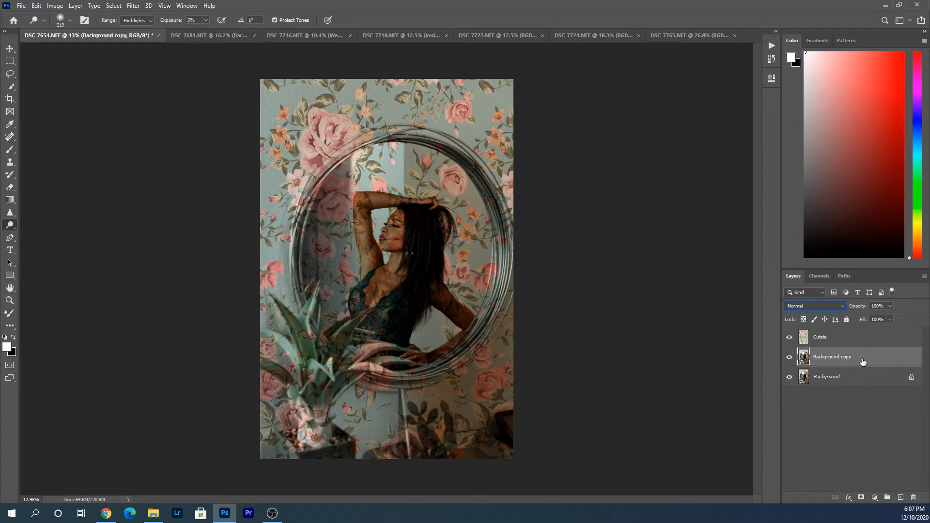
right_click(862, 362)
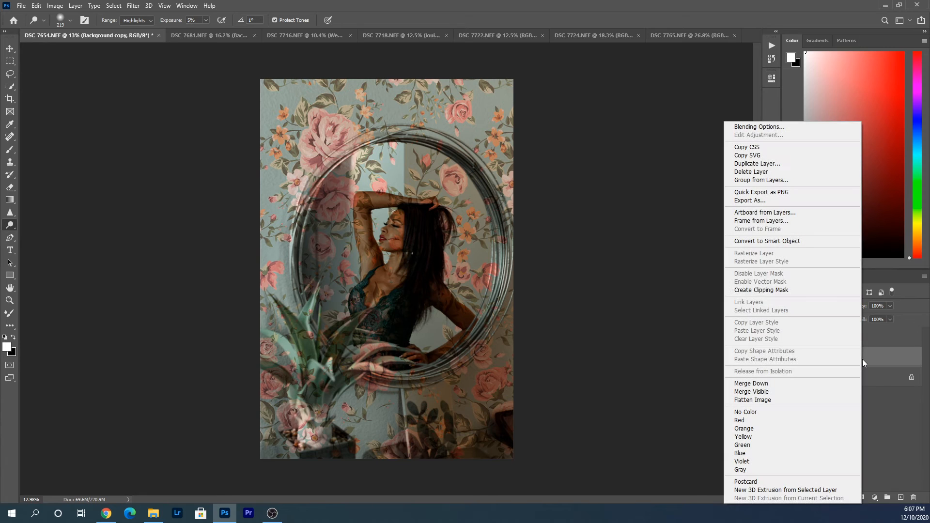
left_click(807, 165)
left_click(474, 249)
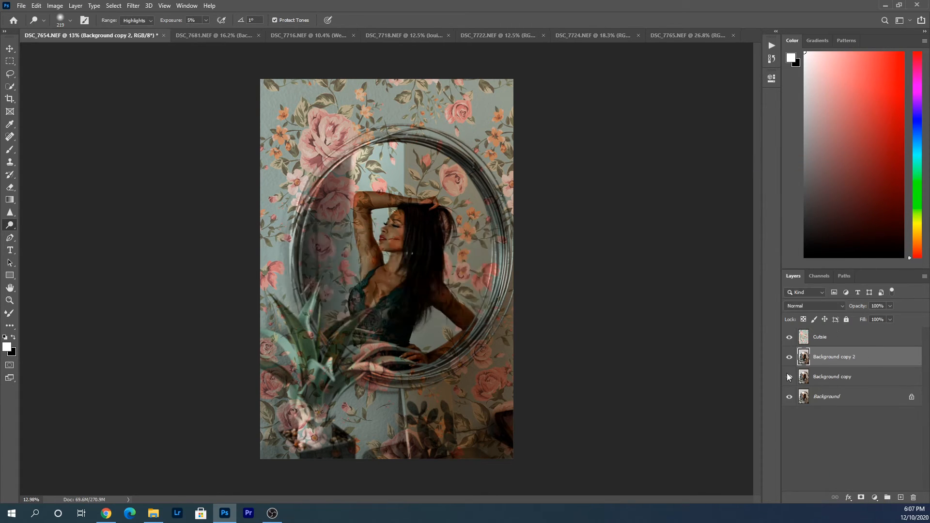
left_click_drag(862, 385, 861, 334)
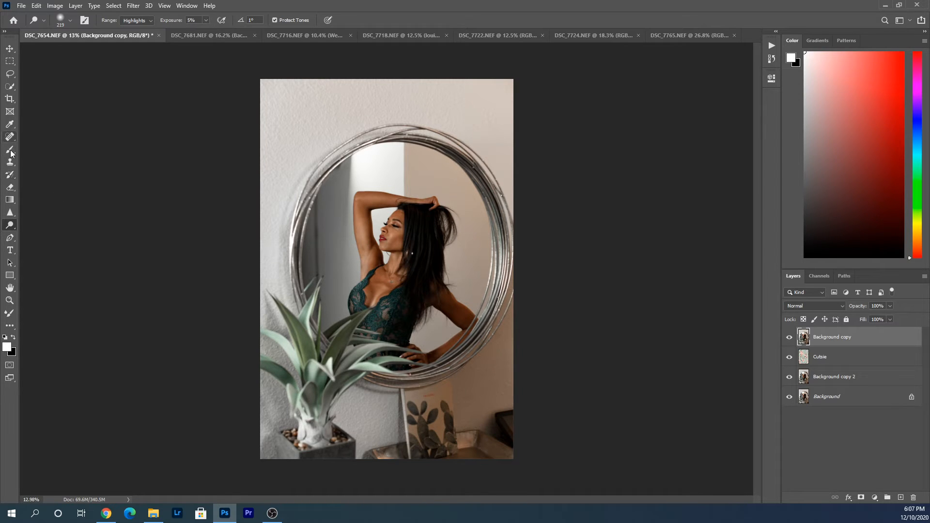
Erase the plain wall around the outside of the round mirror on Background copy to reveal the floral wallpaper.
left_click(10, 187)
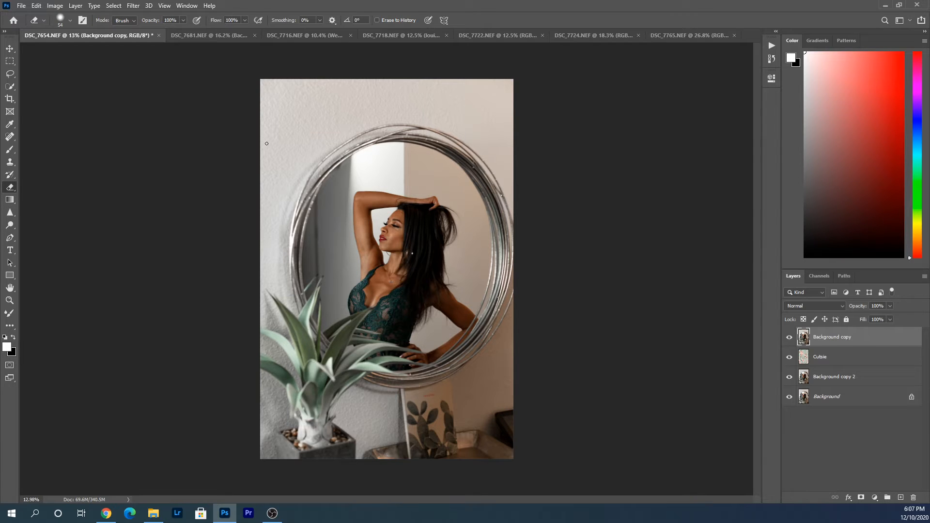
left_click_drag(277, 104, 330, 136)
mouse_move(270, 102)
left_mouse_down()
mouse_move(208, 133)
mouse_move(328, 75)
mouse_move(244, 155)
left_mouse_up()
scroll(337, 140, "up", 3)
mouse_move(319, 116)
left_mouse_down()
mouse_move(191, 280)
mouse_move(212, 334)
mouse_move(226, 295)
left_mouse_up()
mouse_move(318, 144)
left_mouse_down()
mouse_move(390, 72)
mouse_move(532, 83)
left_mouse_up()
scroll(335, 189, "down", 3)
mouse_move(533, 82)
left_mouse_down()
mouse_move(352, 104)
mouse_move(521, 137)
mouse_move(410, 106)
mouse_move(505, 174)
mouse_move(464, 145)
mouse_move(397, 126)
mouse_move(361, 129)
mouse_move(326, 149)
mouse_move(294, 185)
mouse_move(298, 170)
mouse_move(351, 136)
mouse_move(447, 133)
mouse_move(502, 183)
mouse_move(515, 232)
mouse_move(491, 339)
mouse_move(398, 172)
mouse_move(499, 358)
mouse_move(477, 352)
left_mouse_up()
Adjust the eraser's size and hardness, and erase the wall between the cactus card, the tray and the dark frame.
scroll(479, 356, "up", 3)
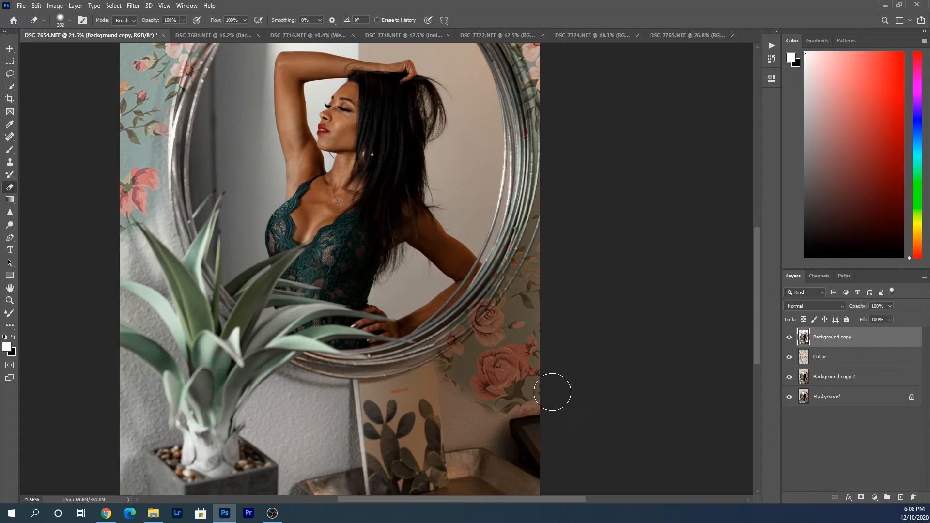
left_click(70, 20)
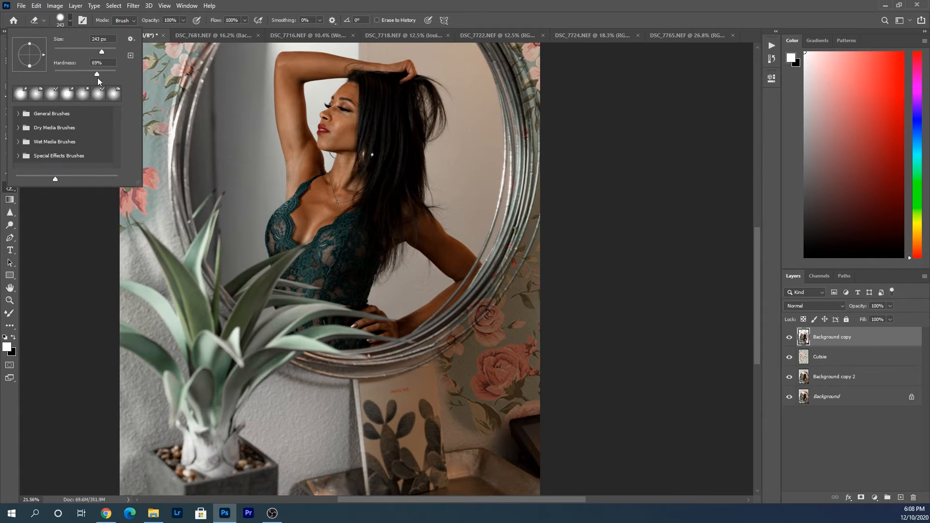
key("Return")
scroll(269, 291, "up", 5)
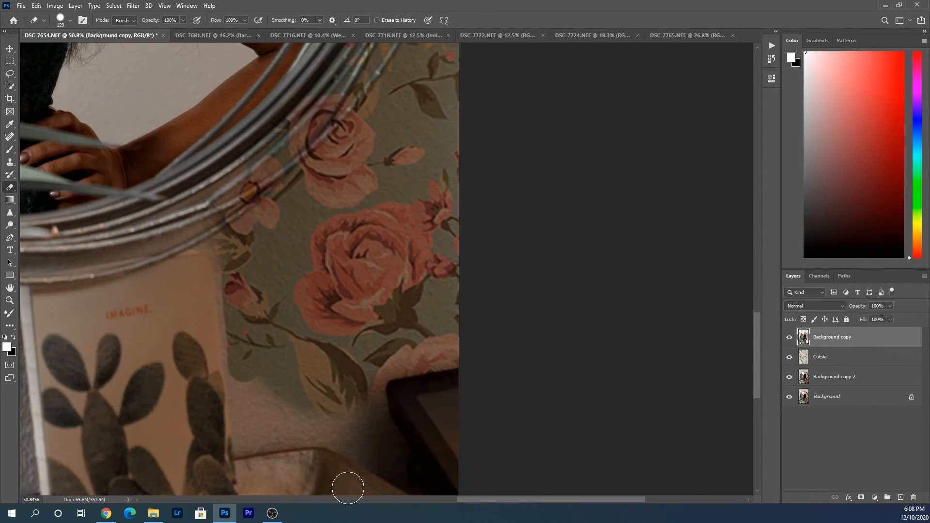
key("bracketright")
mouse_move(347, 487)
left_mouse_down()
mouse_move(357, 419)
mouse_move(374, 448)
mouse_move(278, 429)
mouse_move(247, 376)
mouse_move(255, 390)
left_mouse_up()
scroll(261, 400, "down", 3)
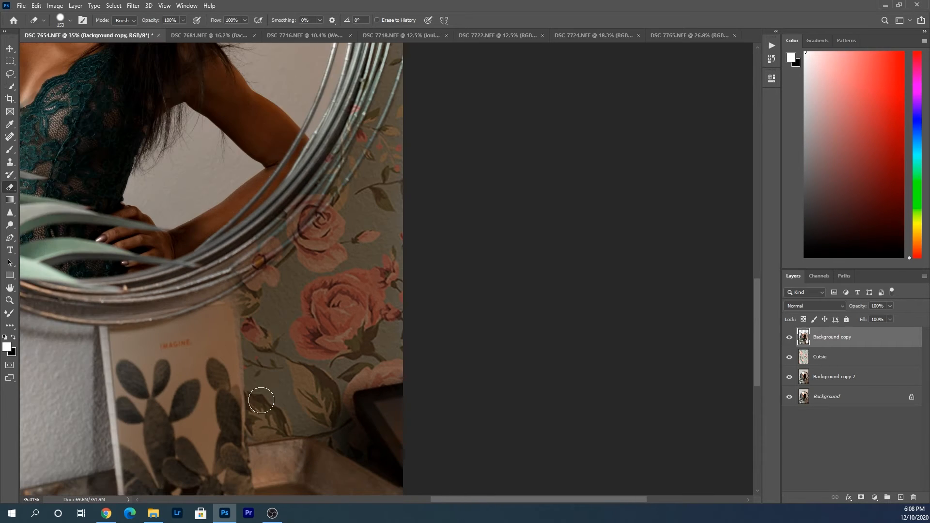
Set the eraser hardness to 55%, shrink the brush to 75 px and erase the wall along the cactus card's right edge.
left_click(26, 4)
left_click(69, 20)
left_click_drag(105, 74, 88, 74)
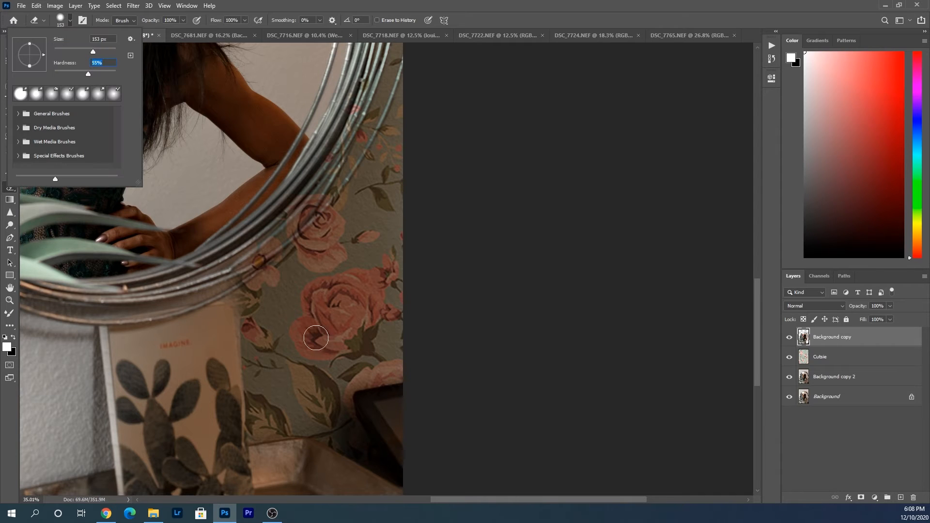
left_click(239, 353)
scroll(238, 352, "up", 5)
key("bracketleft")
key("bracketleft")
key("bracketleft")
key("bracketleft")
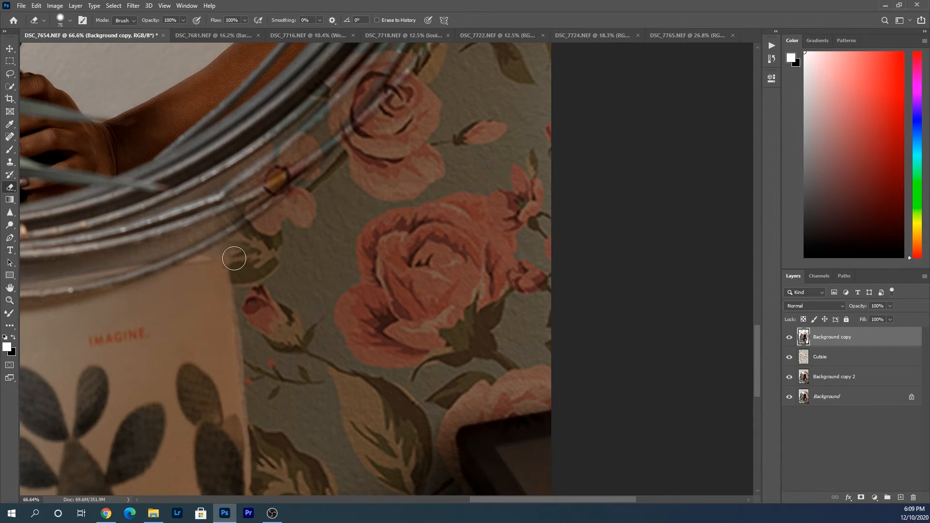
left_click_drag(234, 258, 262, 447)
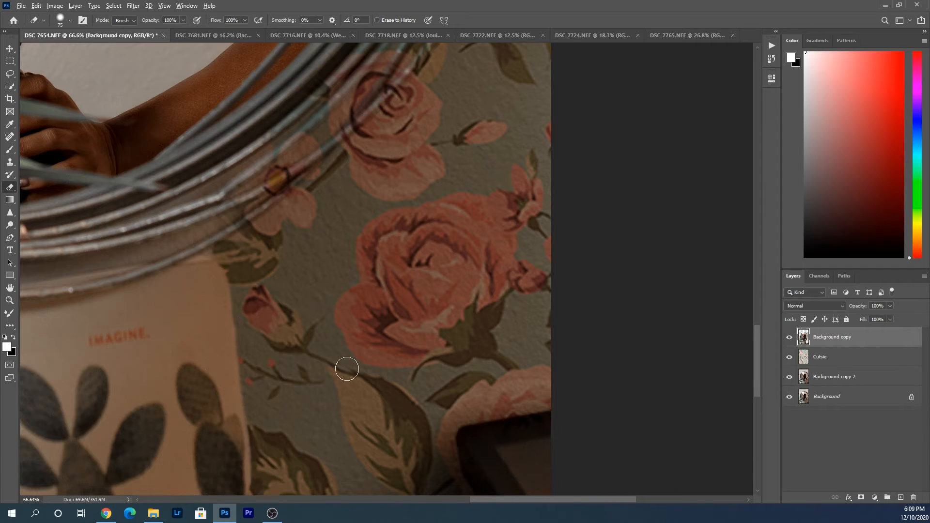
Erase the wall showing between the mirror's lower rings above the cactus card.
scroll(347, 368, "down", 1)
key("bracketleft")
key("bracketleft")
mouse_move(268, 295)
left_mouse_down()
mouse_move(305, 252)
mouse_move(290, 286)
mouse_move(104, 288)
mouse_move(274, 277)
left_mouse_up()
scroll(352, 252, "down", 3)
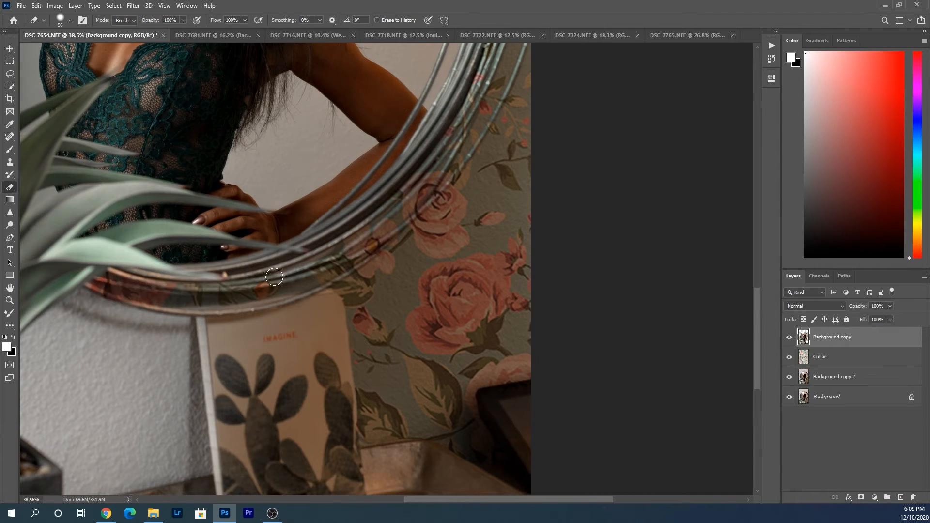
Erase the wall directly left of the cactus card with an enlarged eraser, and reduce the brush to 96 px.
scroll(274, 277, "down", 2)
key("bracketright")
key("bracketright")
key("bracketright")
key("bracketright")
key("bracketright")
key("bracketright")
mouse_move(183, 315)
left_mouse_down()
mouse_move(220, 345)
mouse_move(240, 295)
mouse_move(252, 380)
mouse_move(207, 384)
mouse_move(221, 385)
mouse_move(189, 401)
mouse_move(255, 383)
left_mouse_up()
key("bracketleft")
key("bracketleft")
key("bracketleft")
key("bracketleft")
key("bracketleft")
key("bracketleft")
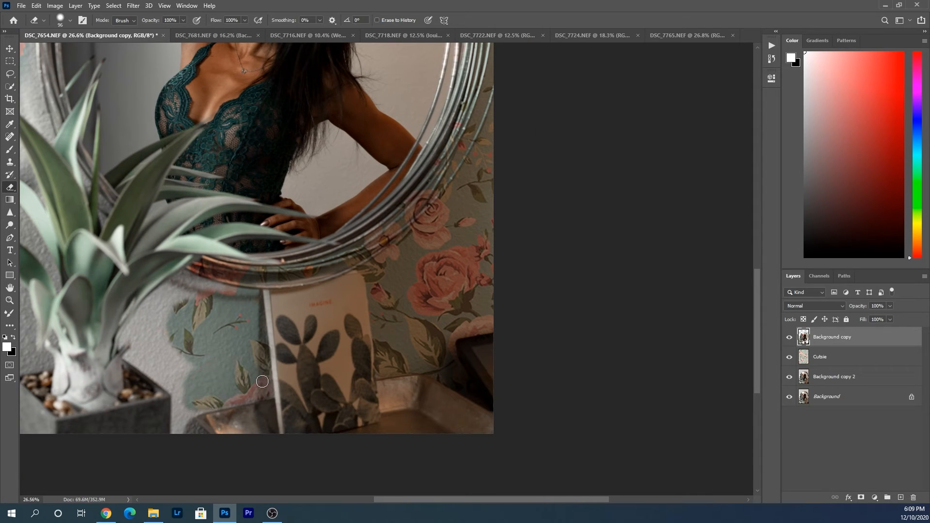
Erase the remaining wall between the potted plant and the tray, using a smaller brush beside the pot.
key("bracketright")
key("bracketright")
key("bracketright")
key("bracketright")
mouse_move(192, 392)
left_mouse_down()
mouse_move(132, 347)
mouse_move(179, 290)
mouse_move(155, 307)
mouse_move(240, 298)
mouse_move(155, 334)
left_mouse_up()
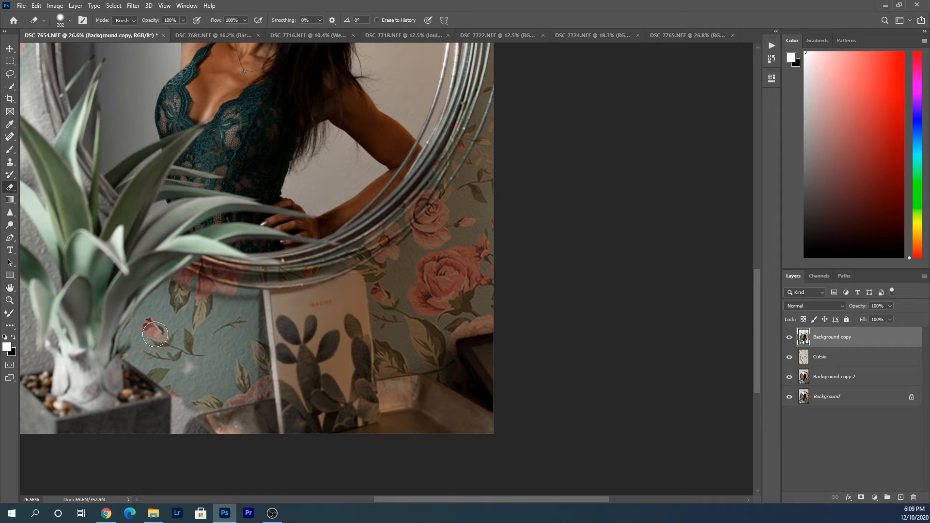
left_click(185, 366)
key("bracketleft")
key("bracketleft")
key("bracketleft")
key("bracketleft")
mouse_move(177, 395)
left_mouse_down()
mouse_move(179, 428)
mouse_move(185, 394)
left_mouse_up()
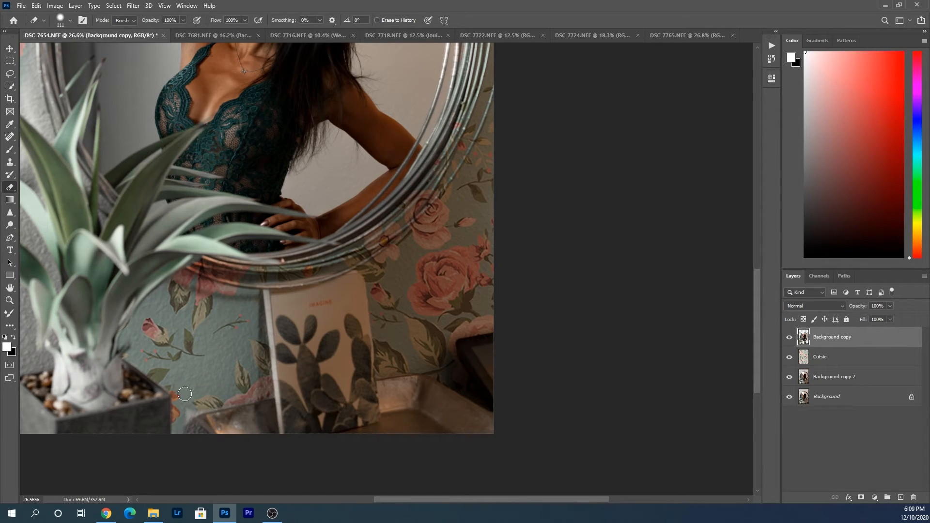
Erase the wall left of the plant's base and pot with a larger brush, undoing the first stroke.
key("bracketright")
key("bracketright")
key("bracketright")
key("bracketright")
key("ctrl+0")
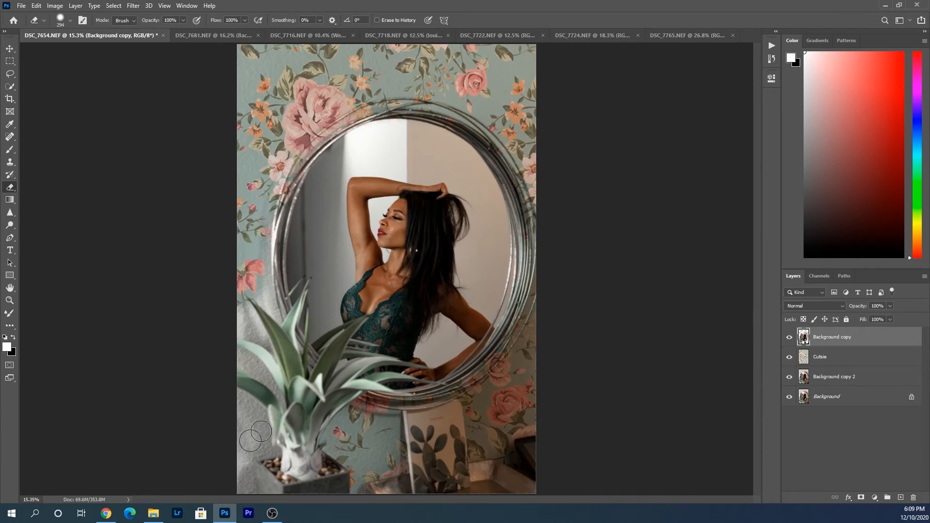
scroll(254, 436, "up", 6)
scroll(558, 203, "down", 2)
mouse_move(242, 376)
left_mouse_down()
mouse_move(239, 443)
mouse_move(240, 383)
mouse_move(273, 377)
mouse_move(242, 316)
left_mouse_up()
key("ctrl+z")
mouse_move(228, 473)
left_mouse_down()
mouse_move(237, 409)
mouse_move(232, 422)
mouse_move(262, 376)
mouse_move(218, 289)
mouse_move(232, 299)
mouse_move(226, 281)
mouse_move(249, 295)
mouse_move(266, 330)
mouse_move(262, 372)
mouse_move(271, 383)
mouse_move(246, 403)
mouse_move(315, 387)
mouse_move(277, 345)
mouse_move(281, 289)
left_mouse_up()
Erase the small patch of wall between the leaves at the plant's base using a finely sized eraser.
key("bracketleft")
key("bracketleft")
scroll(263, 385, "up", 3)
right_click(268, 386, "alt")
right_click(315, 356, "alt")
scroll(324, 346, "up", 3)
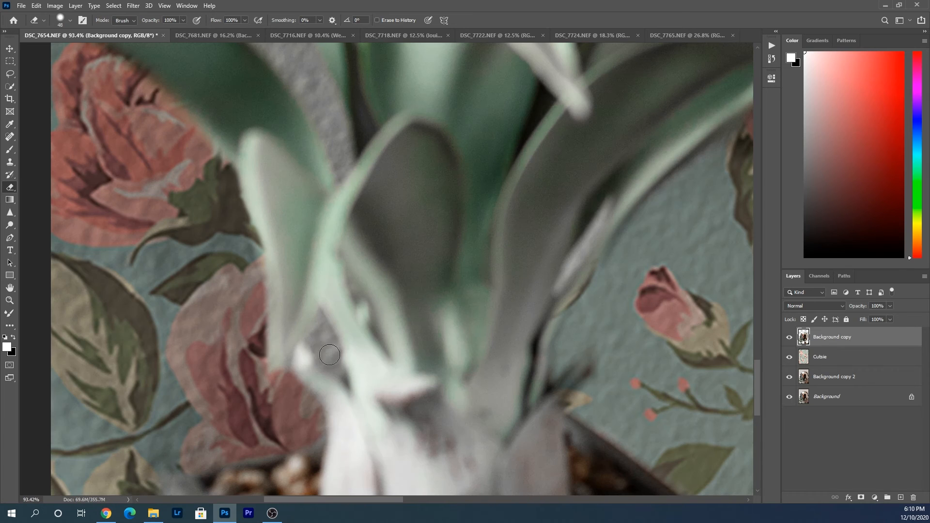
left_click_drag(329, 355, 318, 311)
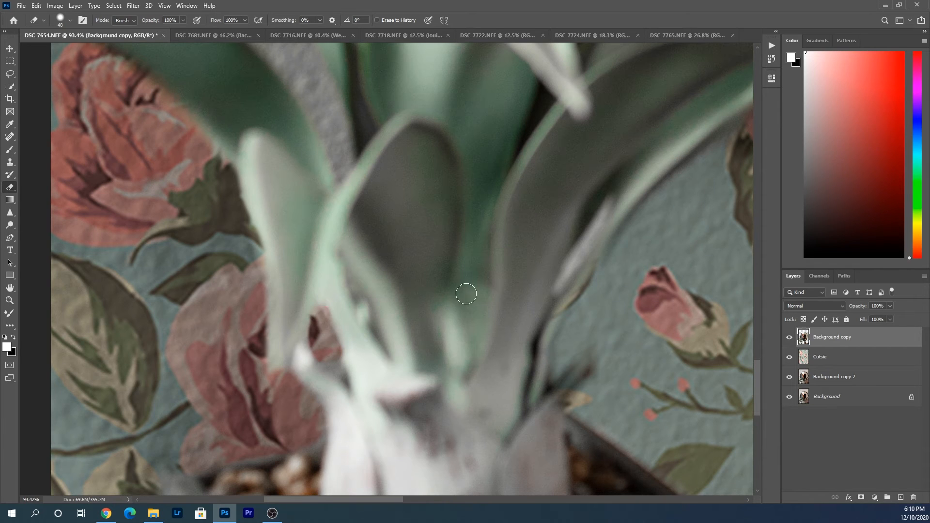
Set the eraser brush to 43 px with 35% hardness for the gaps between the plant's leaves.
right_click(346, 279, "alt")
scroll(442, 394, "down", 3)
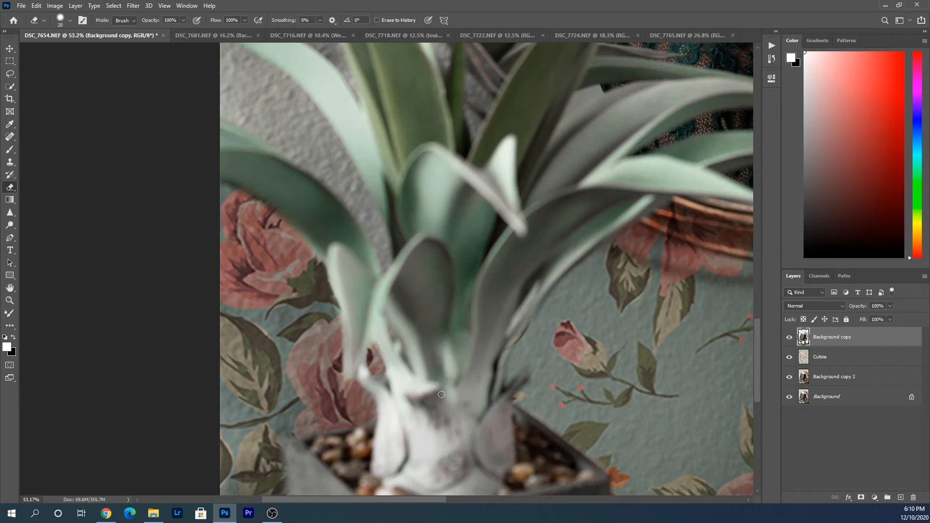
right_click(350, 207, "alt")
left_click(59, 20)
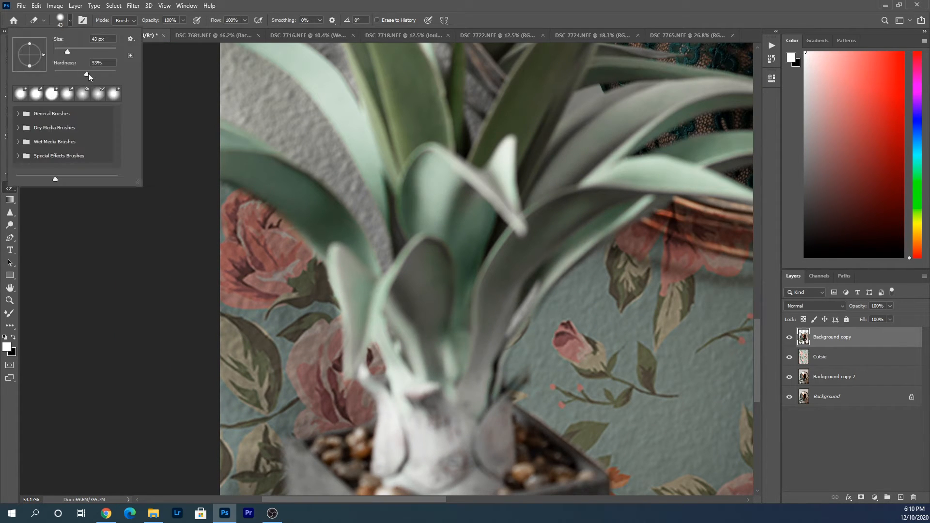
mouse_move(94, 72)
left_mouse_down()
mouse_move(103, 73)
mouse_move(76, 68)
left_mouse_up()
right_click(639, 349)
scroll(508, 288, "down", 4)
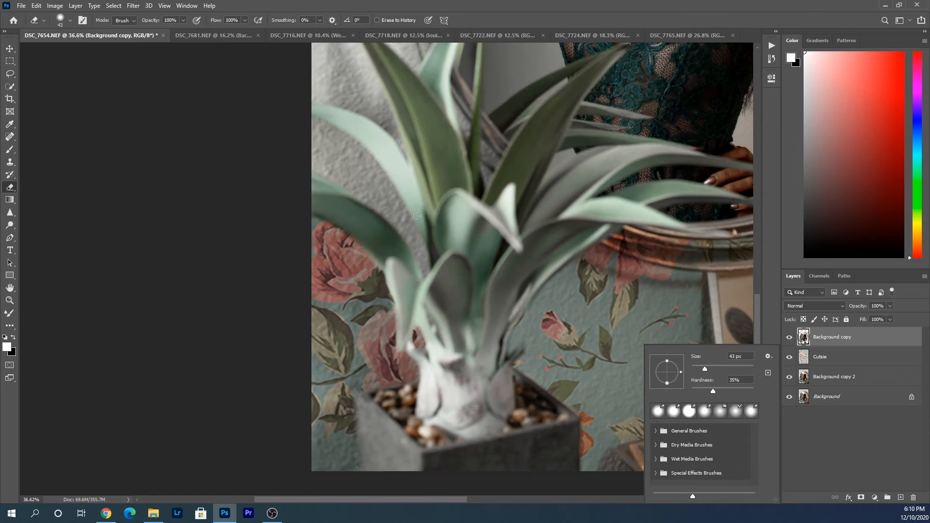
Erase the wall between the two large leaves on the plant's left side, reducing the brush toward the stem and undoing the first stroke.
scroll(370, 164, "up", 5)
mouse_move(311, 168)
left_mouse_down()
mouse_move(338, 168)
mouse_move(271, 102)
mouse_move(344, 135)
mouse_move(339, 144)
left_mouse_up()
key("ctrl+z")
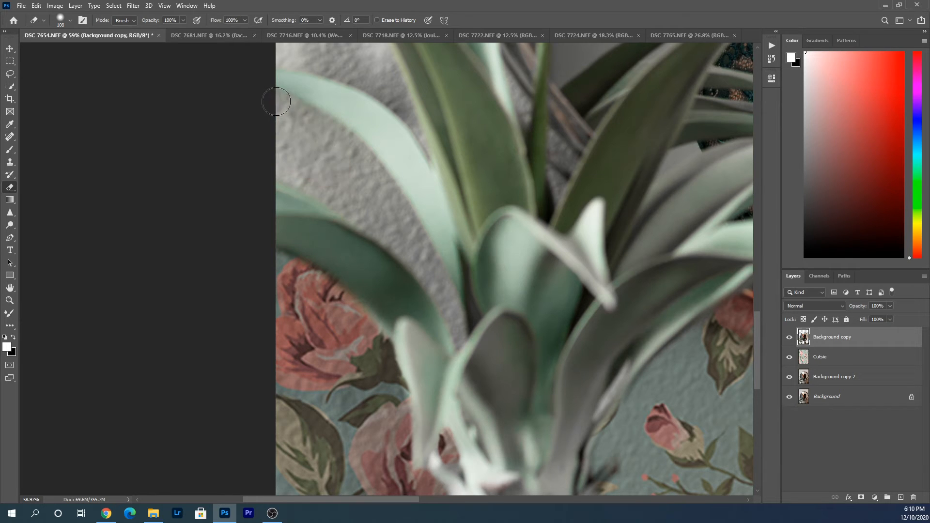
mouse_move(292, 120)
left_mouse_down()
mouse_move(341, 141)
mouse_move(363, 173)
mouse_move(296, 143)
mouse_move(315, 183)
mouse_move(287, 165)
mouse_move(374, 217)
mouse_move(380, 208)
mouse_move(352, 152)
mouse_move(401, 224)
mouse_move(387, 228)
mouse_move(415, 254)
left_mouse_up()
right_click(415, 253, "alt")
left_click_drag(393, 195, 453, 317)
right_click(409, 254, "alt")
mouse_move(408, 254)
left_mouse_down()
mouse_move(450, 275)
mouse_move(412, 263)
mouse_move(438, 291)
mouse_move(459, 345)
mouse_move(474, 321)
left_mouse_up()
Erase the wall to the left of the plant's tall pointed leaf with a 141 px eraser brush.
key("ctrl+0")
scroll(419, 291, "up", 6)
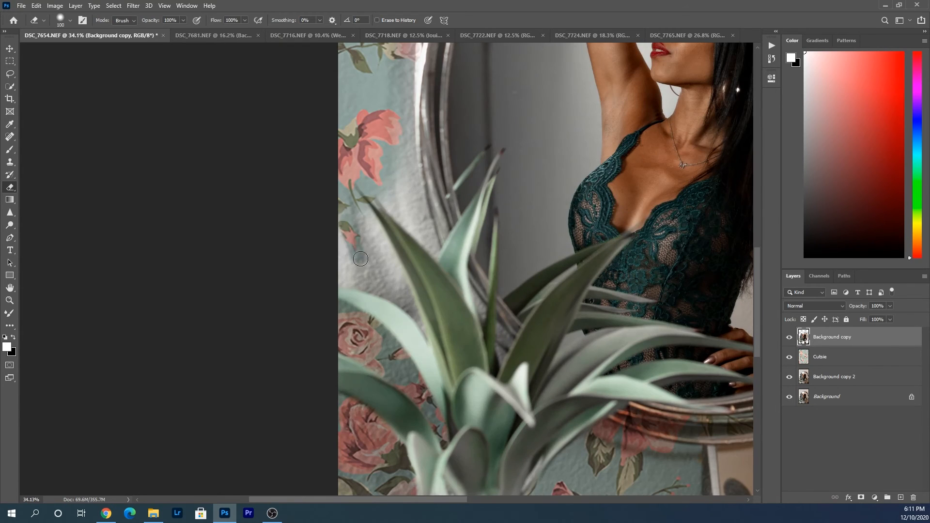
right_click(375, 264, "alt")
mouse_move(335, 256)
left_mouse_down()
mouse_move(365, 283)
mouse_move(362, 222)
left_mouse_up()
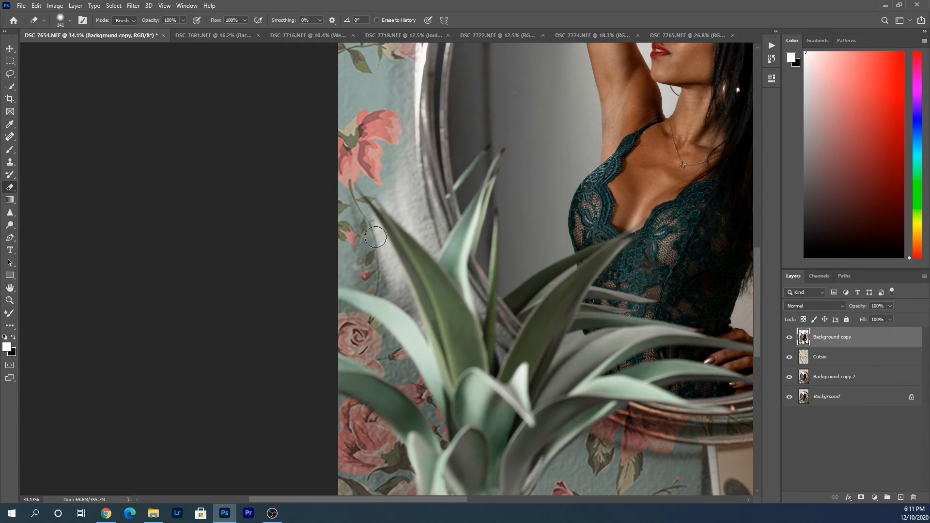
Erase the wall between the pale left leaf and the tall pointed leaf with a 49 px eraser brush.
right_click(392, 280, "alt")
scroll(456, 256, "up", 4)
scroll(380, 321, "up", 1)
right_click(356, 316, "alt")
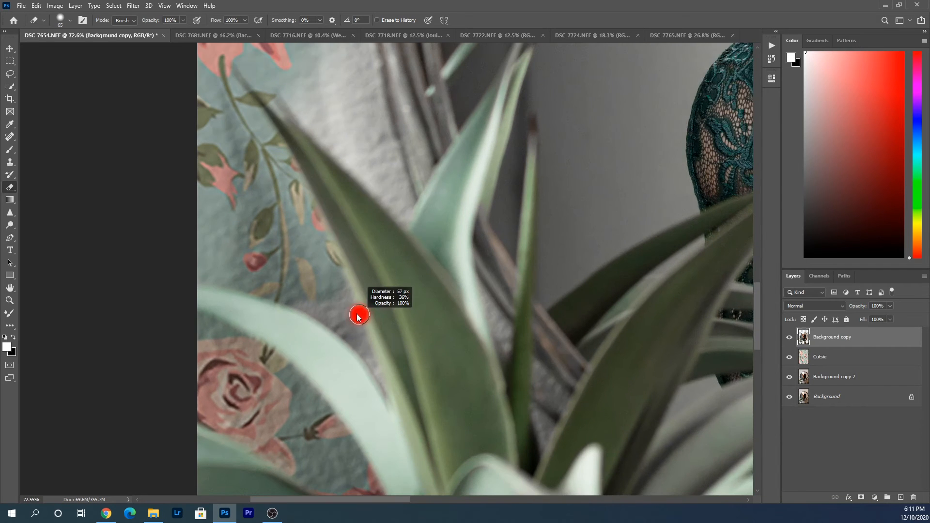
mouse_move(283, 292)
left_mouse_down()
mouse_move(348, 334)
mouse_move(317, 298)
mouse_move(342, 307)
mouse_move(333, 270)
mouse_move(363, 342)
left_mouse_up()
scroll(346, 313, "down", 5)
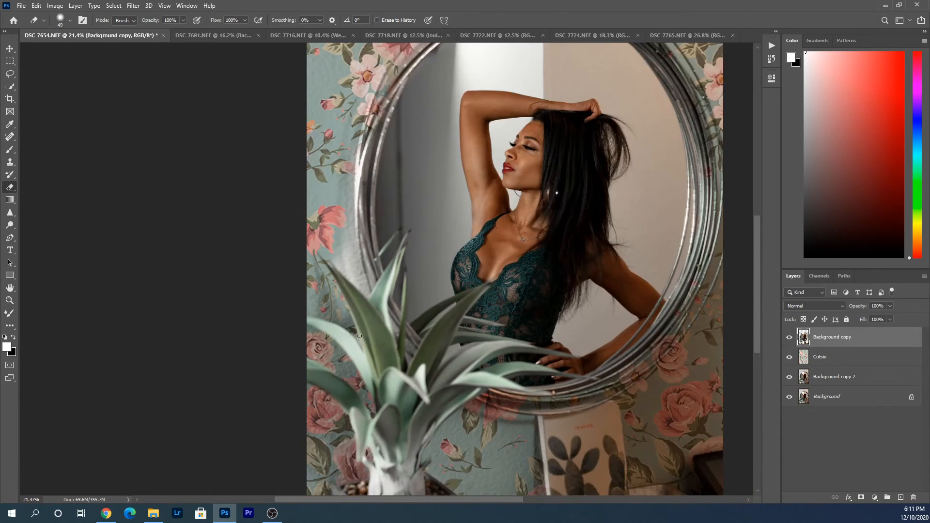
Erase the last sliver of wall where the pale leaf meets the tall leaf, using a 29 px brush.
scroll(360, 336, "up", 2)
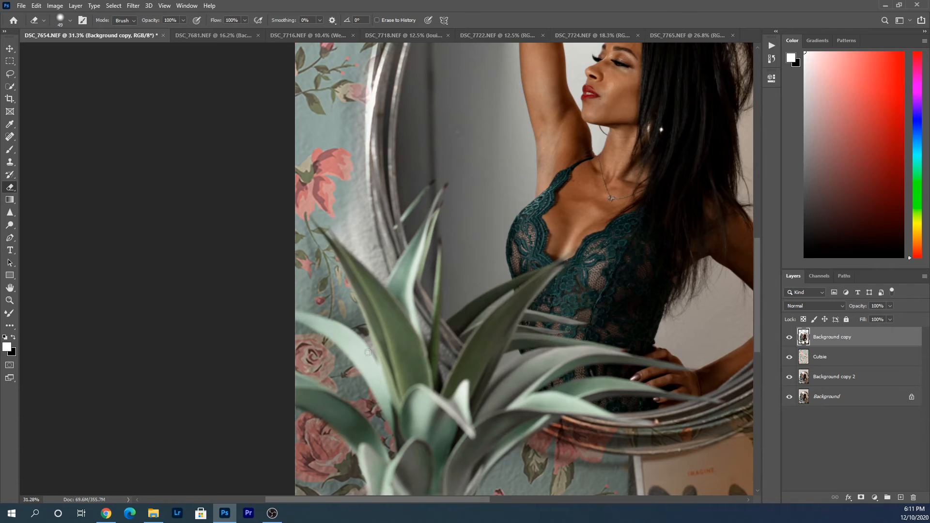
scroll(367, 352, "up", 5)
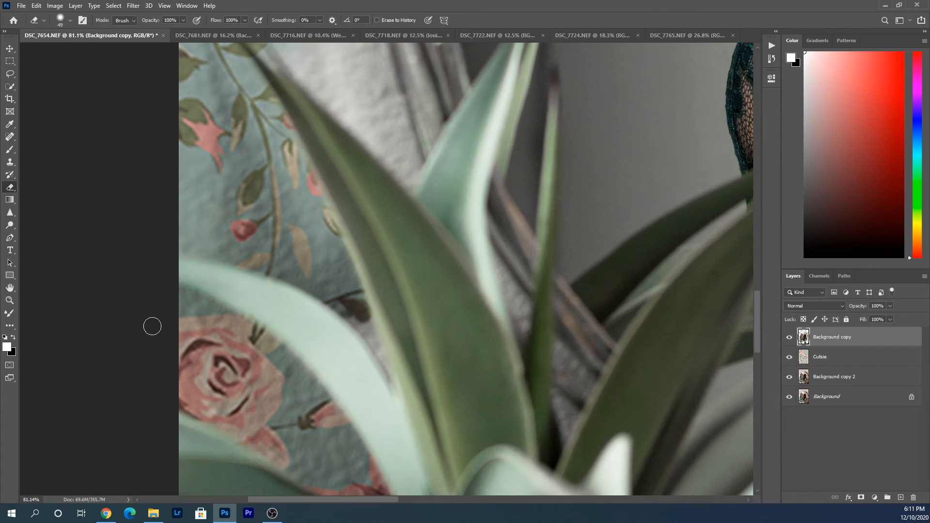
mouse_move(363, 326)
left_mouse_down()
mouse_move(355, 322)
mouse_move(372, 340)
mouse_move(349, 312)
mouse_move(384, 360)
mouse_move(365, 314)
mouse_move(390, 376)
left_mouse_up()
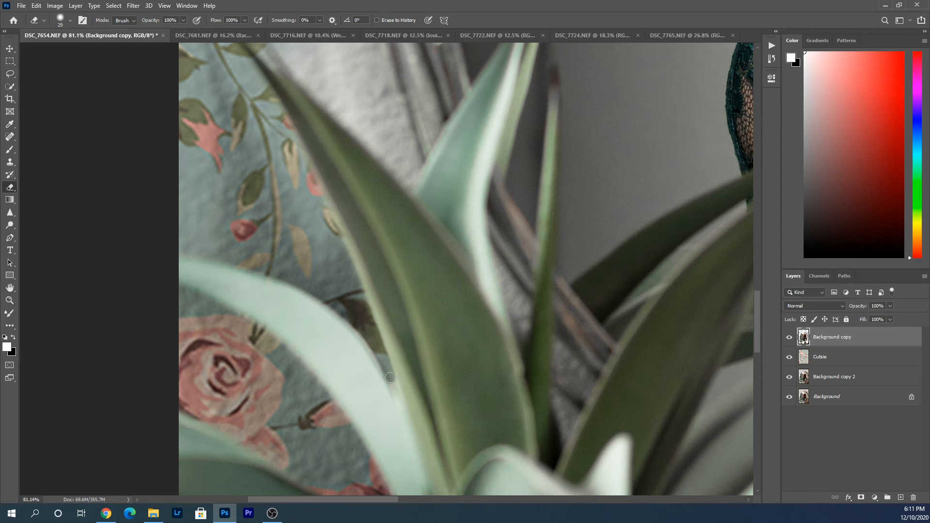
scroll(340, 357, "down", 3)
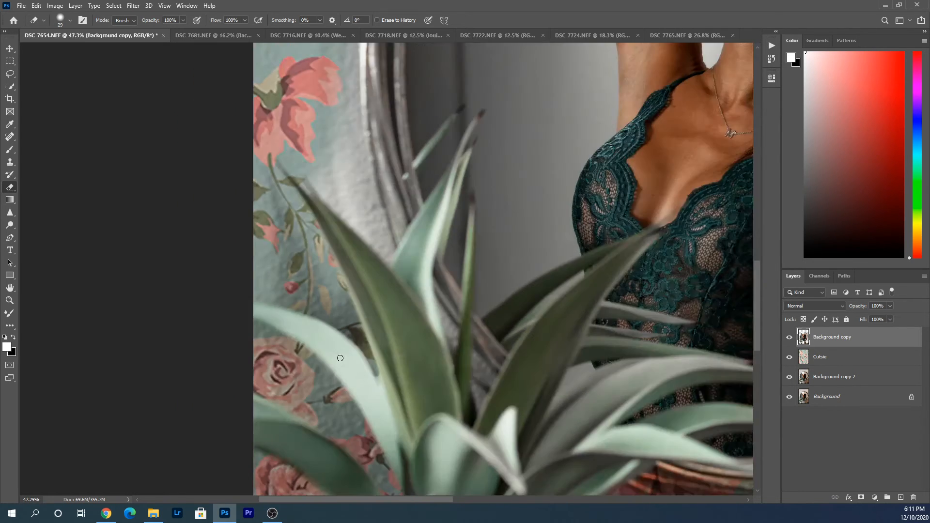
Set the Cutsie pattern layer's blend mode to Multiply.
scroll(340, 357, "down", 5)
scroll(356, 330, "up", 1)
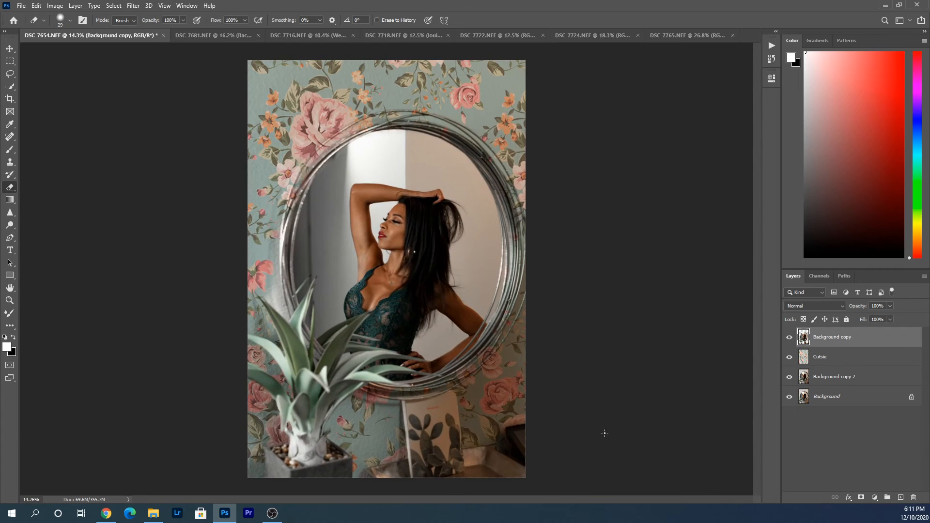
left_click(845, 356)
left_click(838, 307)
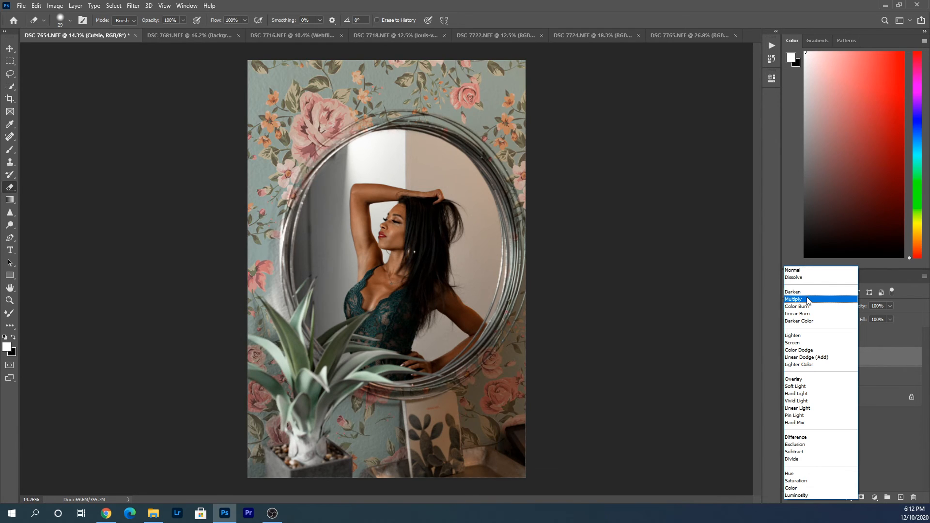
left_click(807, 299)
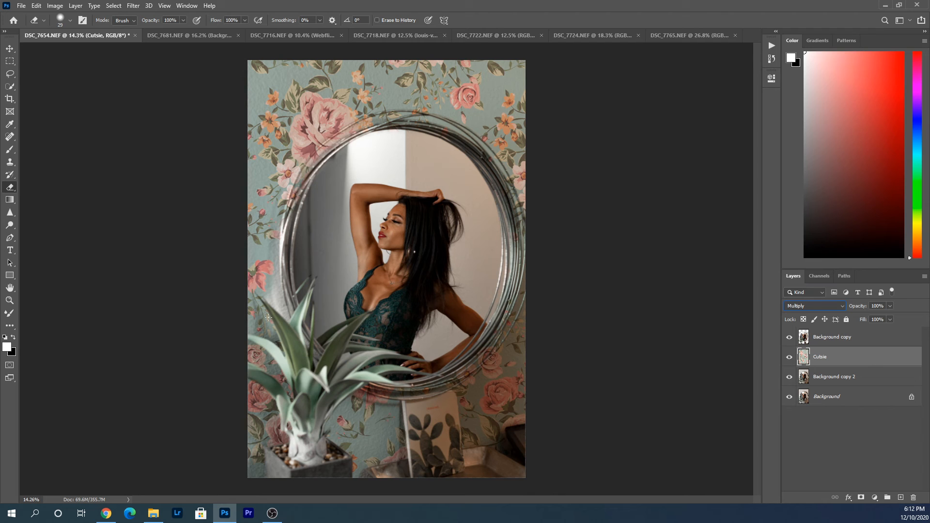
scroll(259, 292, "up", 6)
mouse_move(259, 293)
left_mouse_down()
mouse_move(299, 296)
mouse_move(281, 271)
mouse_move(312, 210)
left_mouse_up()
key("ctrl+z")
Erase the remaining wall between the mirror frame's left edge and the plant's tall leaves on the Background copy layer.
left_click(895, 338)
left_click_drag(212, 315, 222, 315)
mouse_move(304, 249)
left_mouse_down()
mouse_move(313, 203)
mouse_move(315, 291)
mouse_move(311, 321)
left_mouse_up()
left_click_drag(331, 342, 315, 335)
mouse_move(269, 312)
left_mouse_down()
mouse_move(327, 358)
mouse_move(342, 348)
mouse_move(348, 357)
mouse_move(341, 231)
left_mouse_up()
scroll(327, 349, "down", 1)
left_click_drag(412, 477, 304, 360)
scroll(304, 363, "up", 2)
Erase the small gaps around the mirror frame between the plant's central leaves with a 43 px brush.
mouse_move(309, 365)
left_mouse_down()
mouse_move(296, 365)
mouse_move(307, 373)
left_mouse_up()
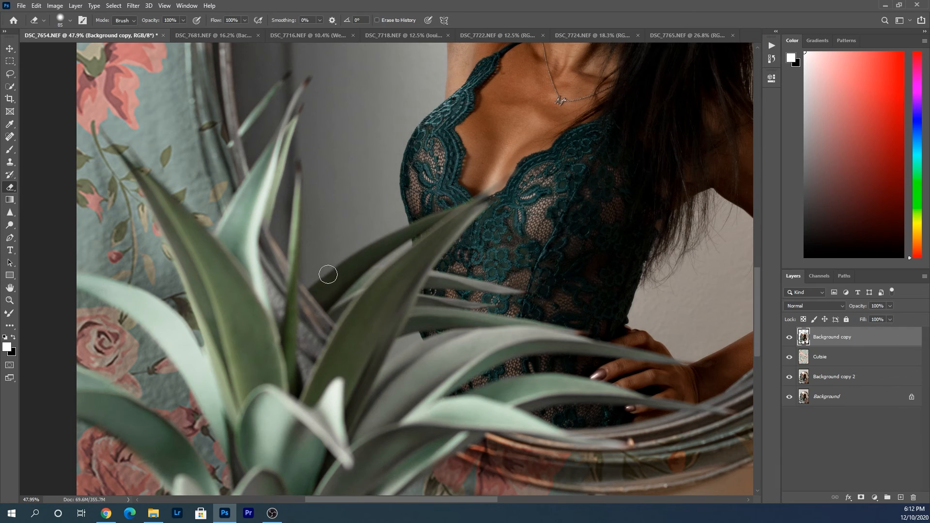
mouse_move(310, 318)
left_mouse_down()
mouse_move(306, 375)
mouse_move(329, 326)
mouse_move(310, 303)
mouse_move(303, 321)
mouse_move(322, 323)
left_mouse_up()
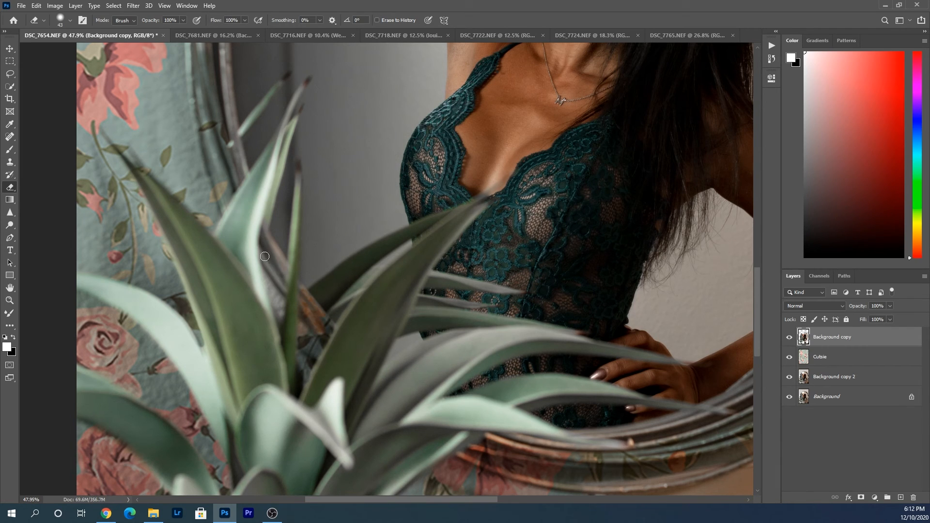
mouse_move(265, 257)
left_mouse_down()
mouse_move(279, 314)
mouse_move(285, 268)
mouse_move(277, 251)
mouse_move(279, 298)
mouse_move(277, 254)
left_mouse_up()
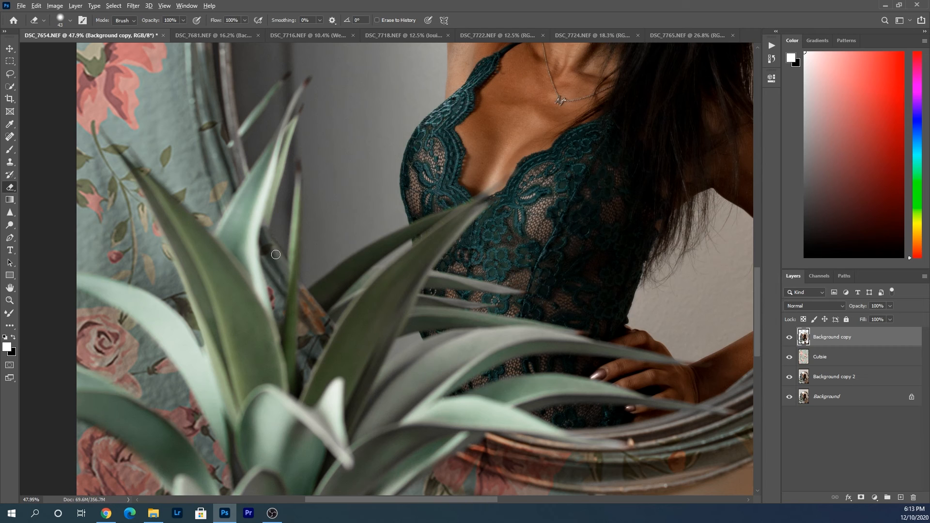
scroll(281, 257, "down", 6)
scroll(432, 407, "down", 1)
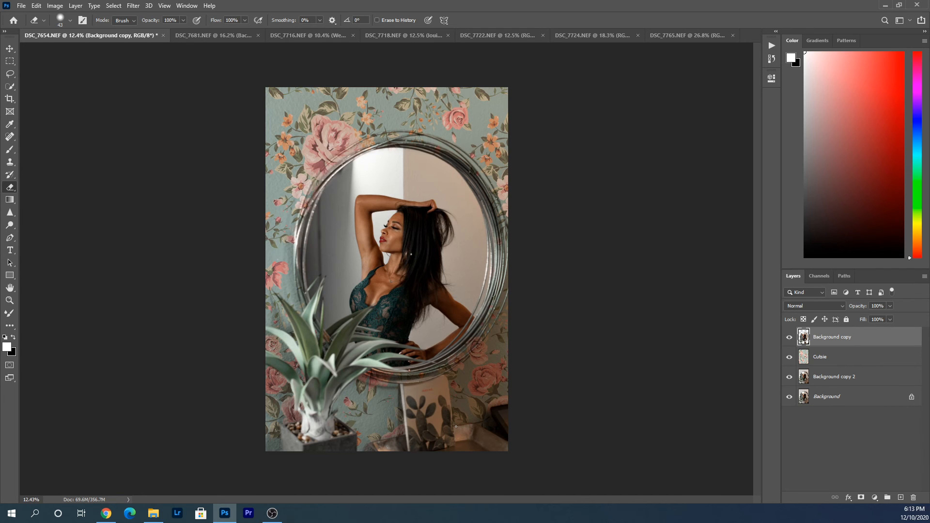
scroll(432, 326, "up", 1)
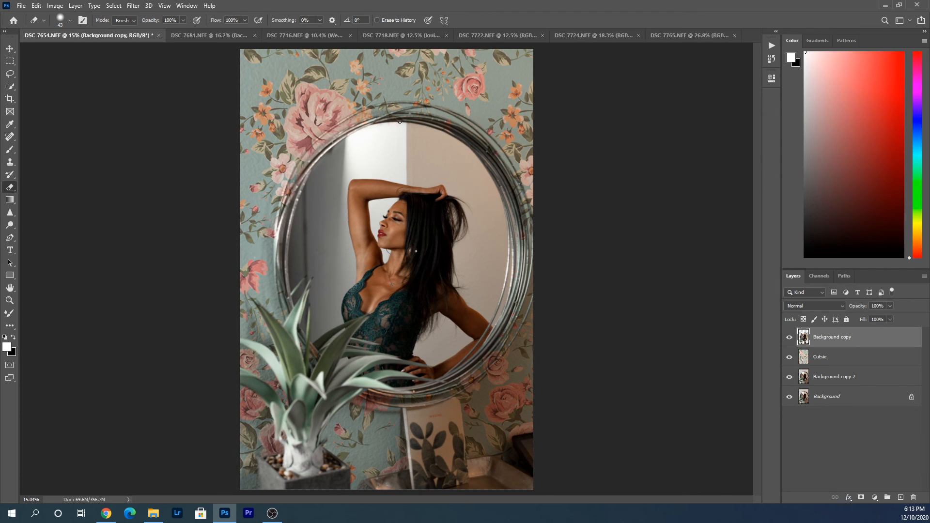
scroll(279, 325, "down", 1)
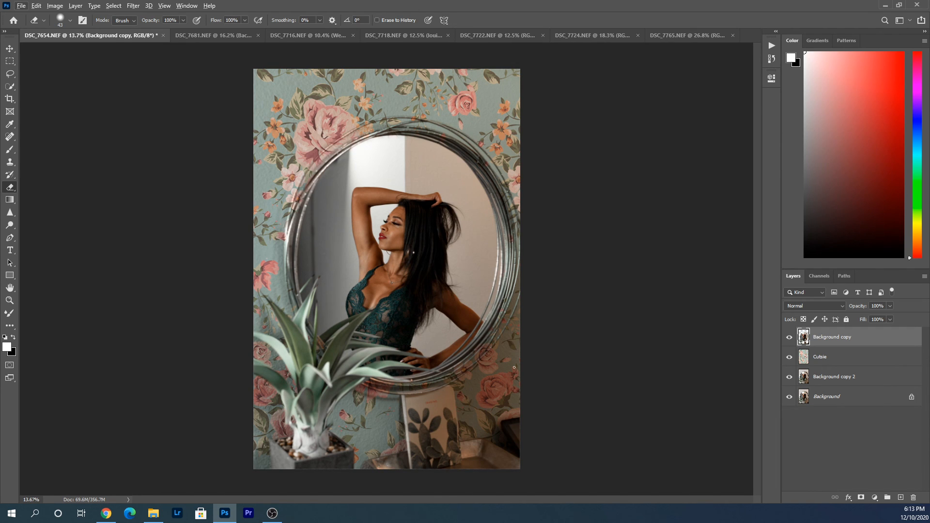
Duplicate the Background copy 2 layer, merge the Cutsie pattern into Background copy, and dismiss the layer style settings.
right_click(847, 377)
left_click(750, 164)
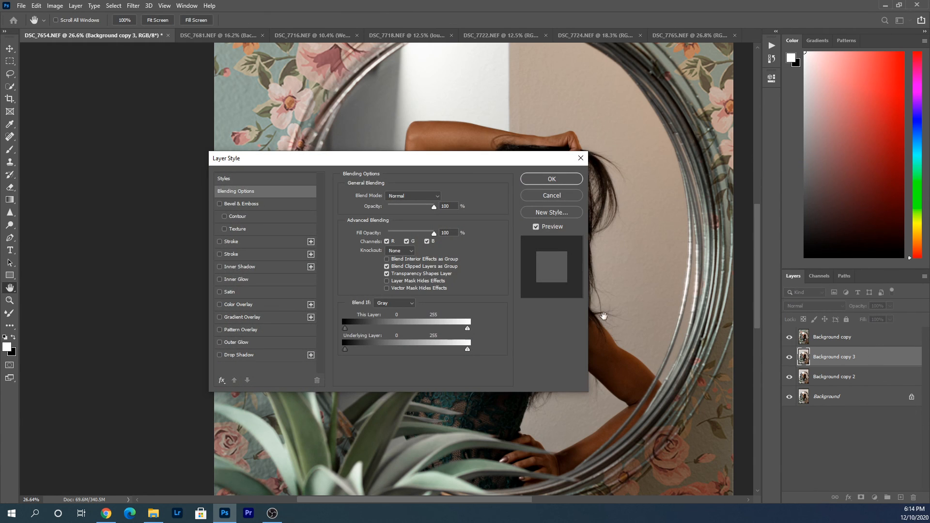
left_click(552, 195)
key("e")
Compare the photo before and after the wallpaper by hiding and showing the Background copy layer.
scroll(338, 208, "down", 2)
scroll(318, 197, "down", 4)
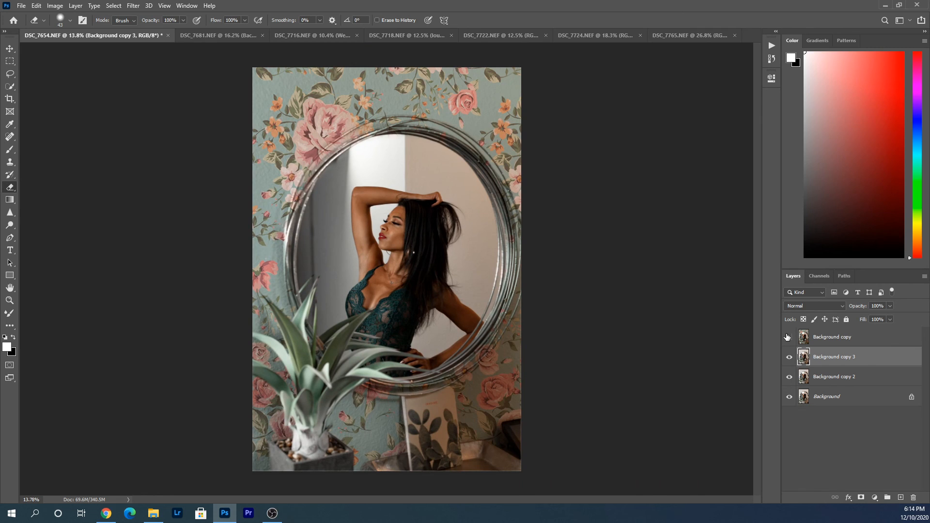
left_click(788, 337)
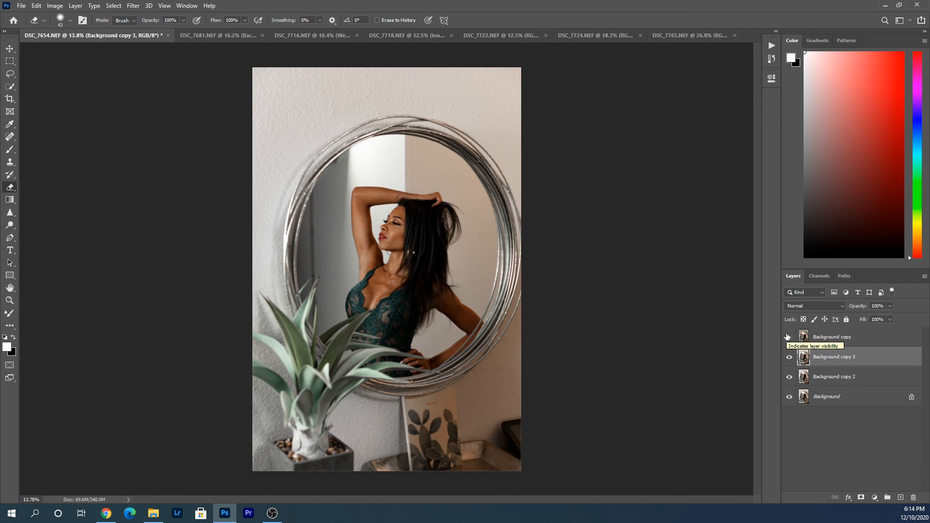
left_click(789, 338)
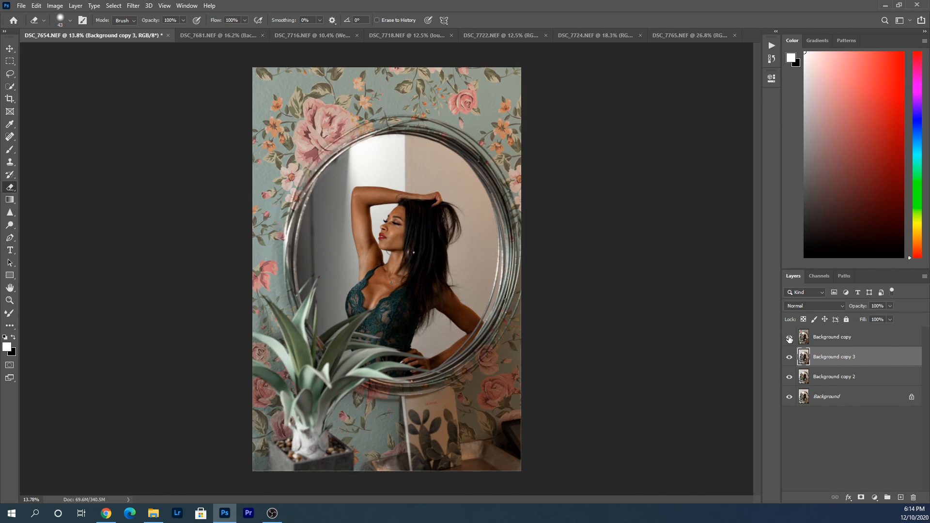